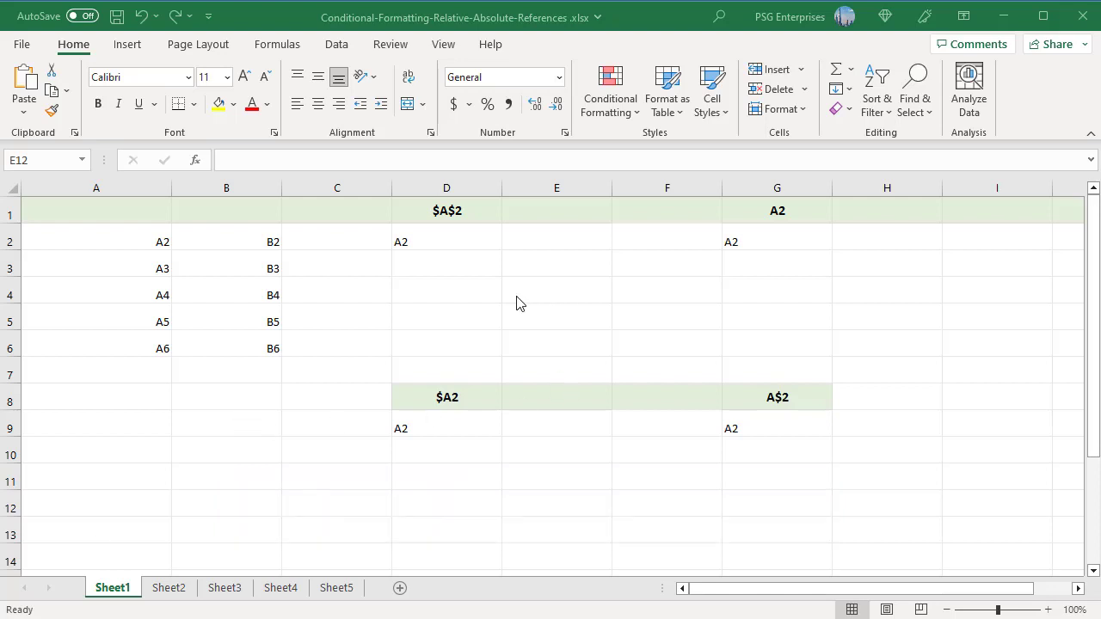
Fill D2's =$A$2 formula right into E2 and confirm the copy still reads =$A$2.
left_click(435, 241)
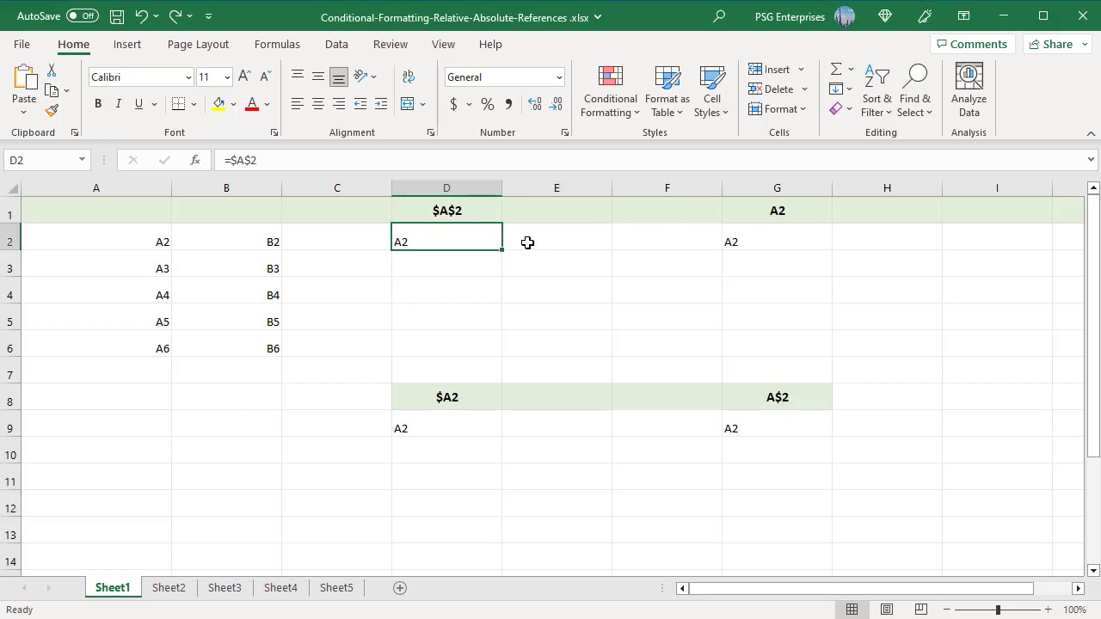
left_click_drag(508, 250, 565, 243)
double_click(559, 242)
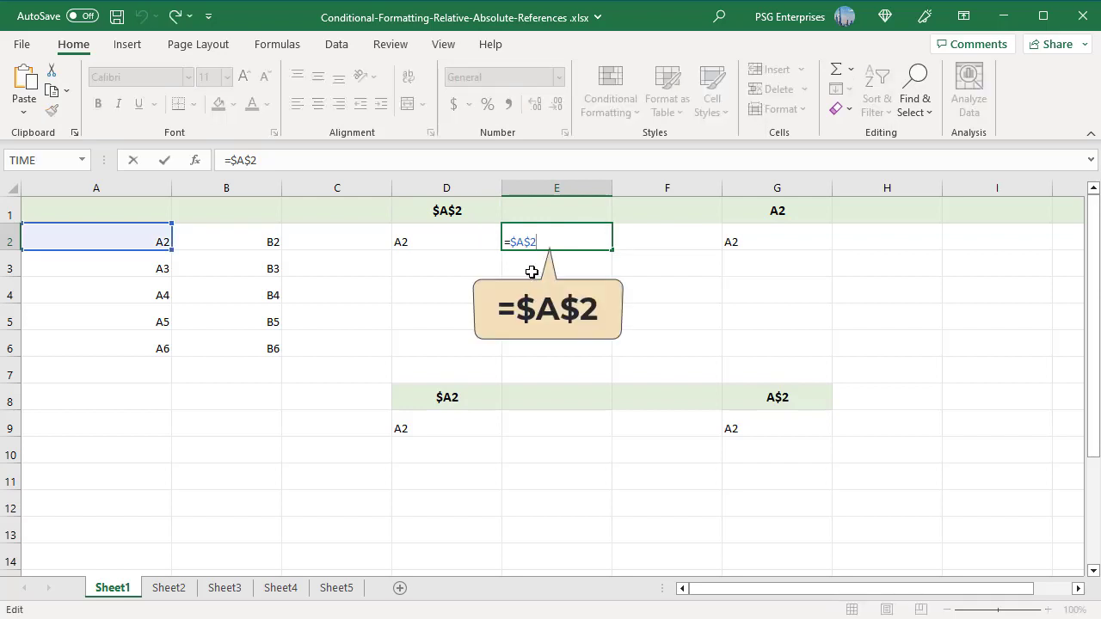
key("Escape")
Fill D2's formula down into D3 and confirm it also still reads =$A$2.
left_click(410, 241)
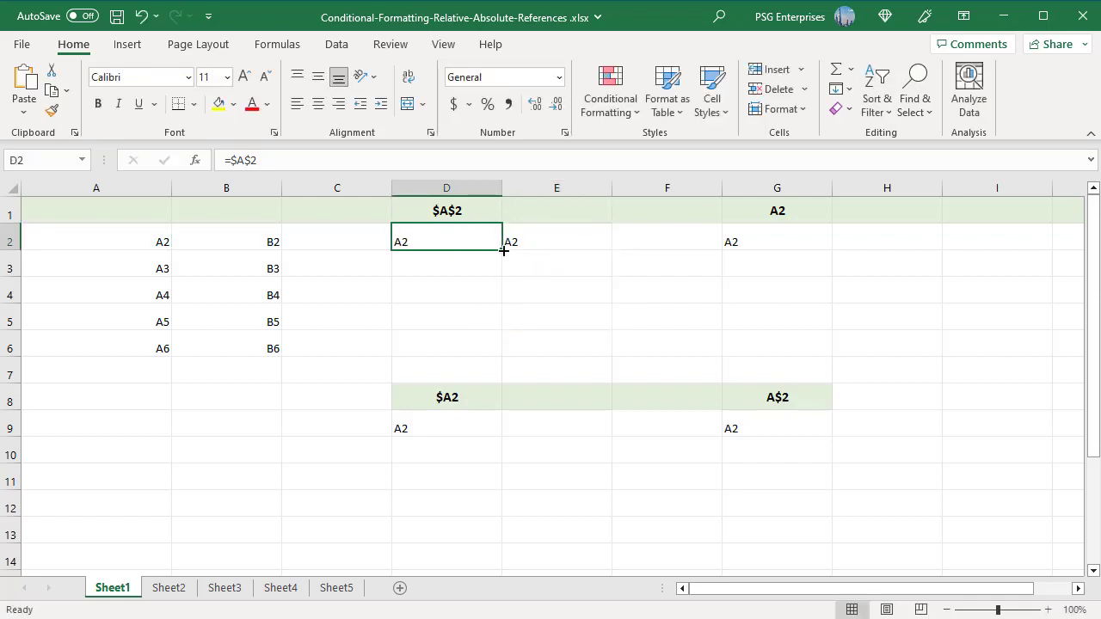
left_click_drag(503, 249, 504, 271)
left_click(448, 268)
double_click(448, 267)
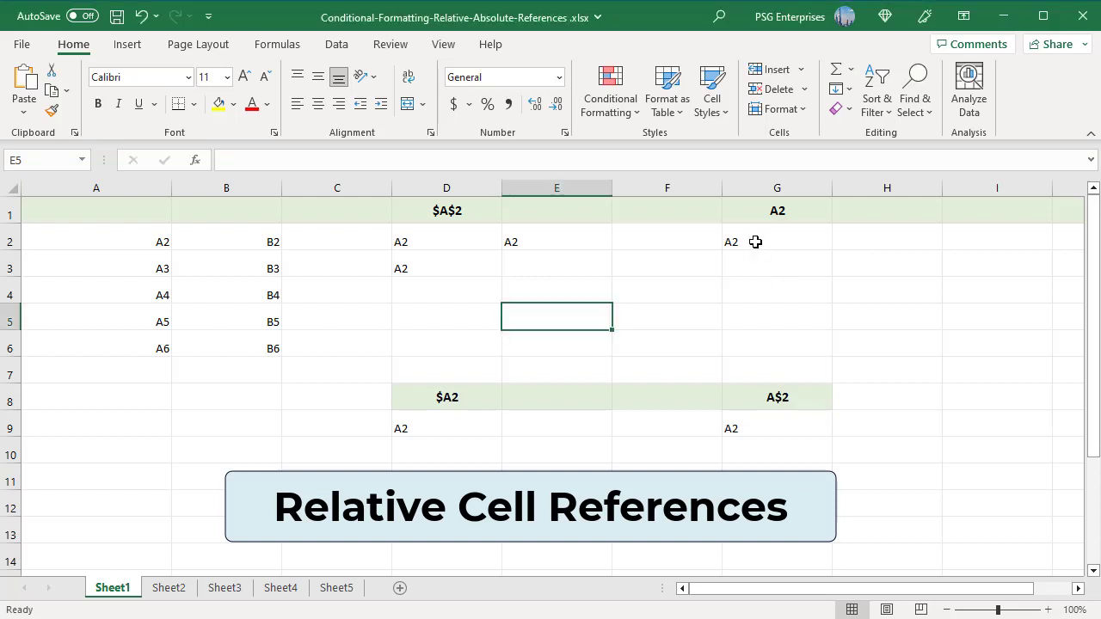
Fill G2's relative =A2 formula down into G3 and check it now reads =A3.
left_click(756, 242)
left_click_drag(832, 250, 834, 276)
double_click(769, 266)
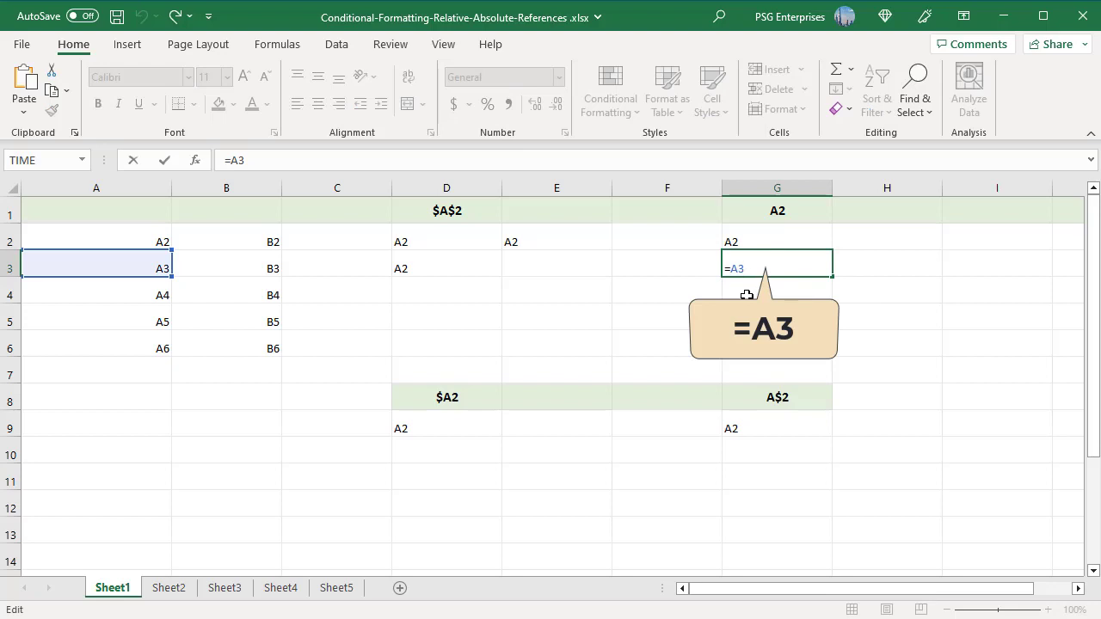
key("Escape")
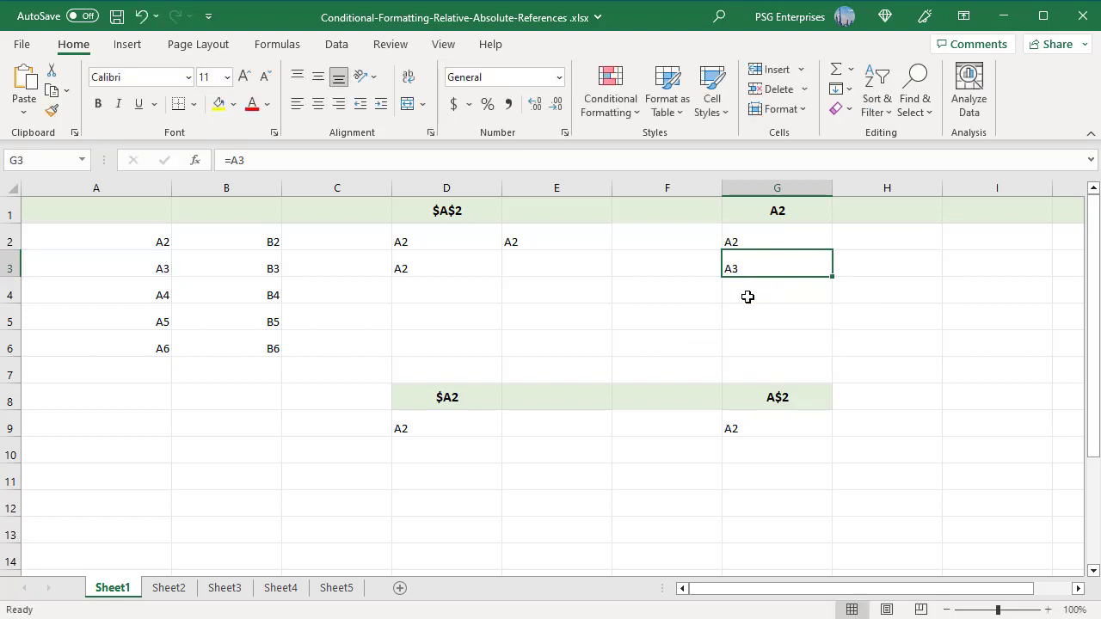
key("Down")
key("Down")
Fill G2's formula right into H2 and check it now reads =B2.
left_click(735, 238)
left_click_drag(832, 250, 860, 240)
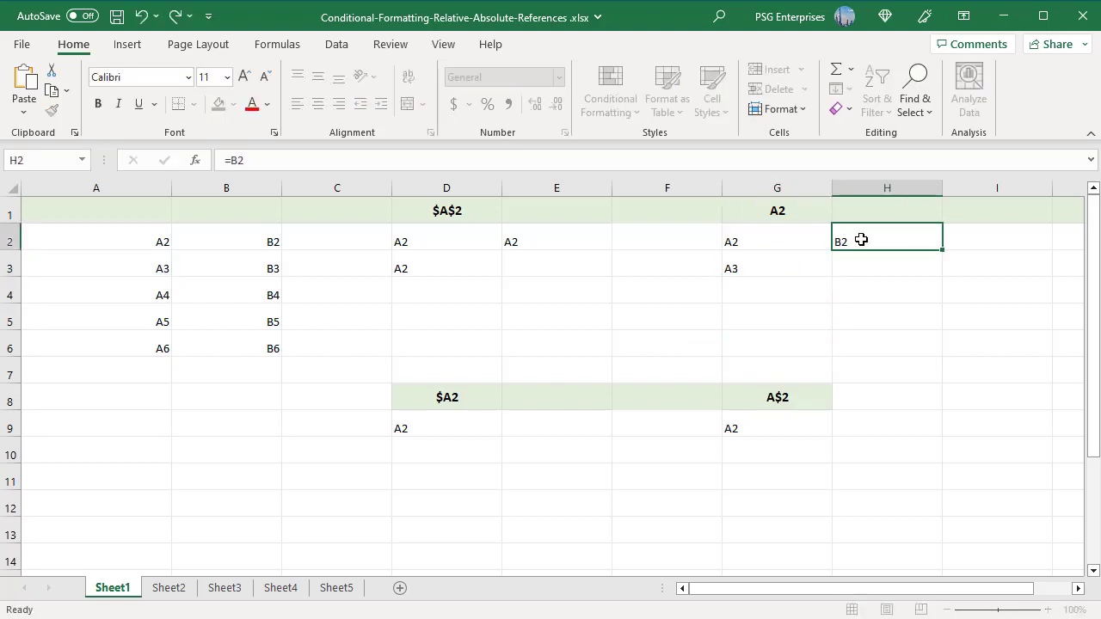
double_click(860, 241)
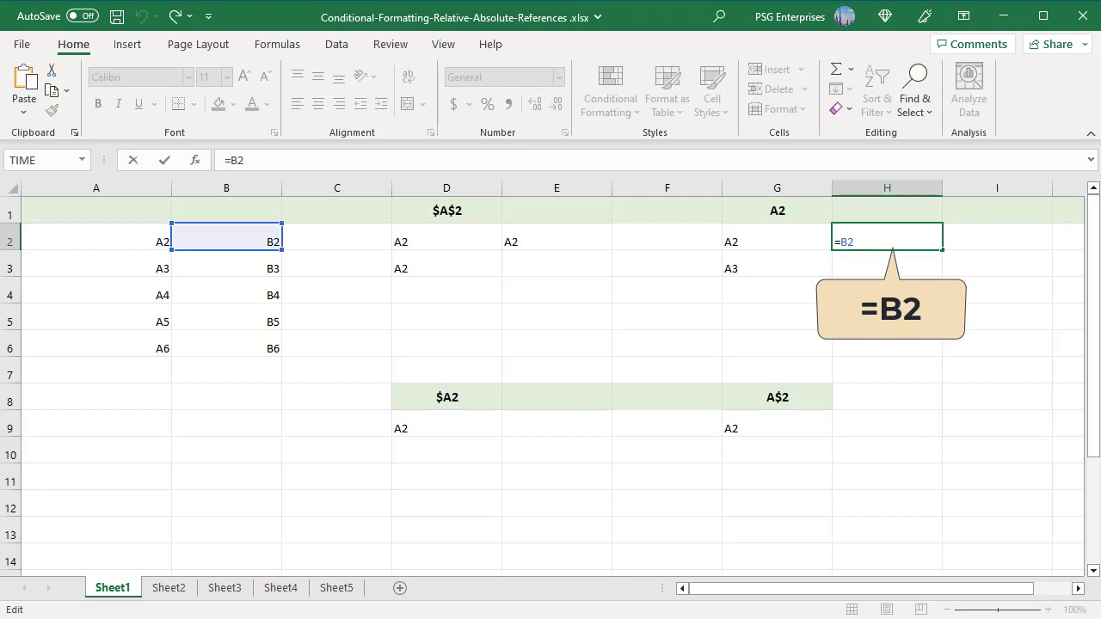
left_click(887, 397)
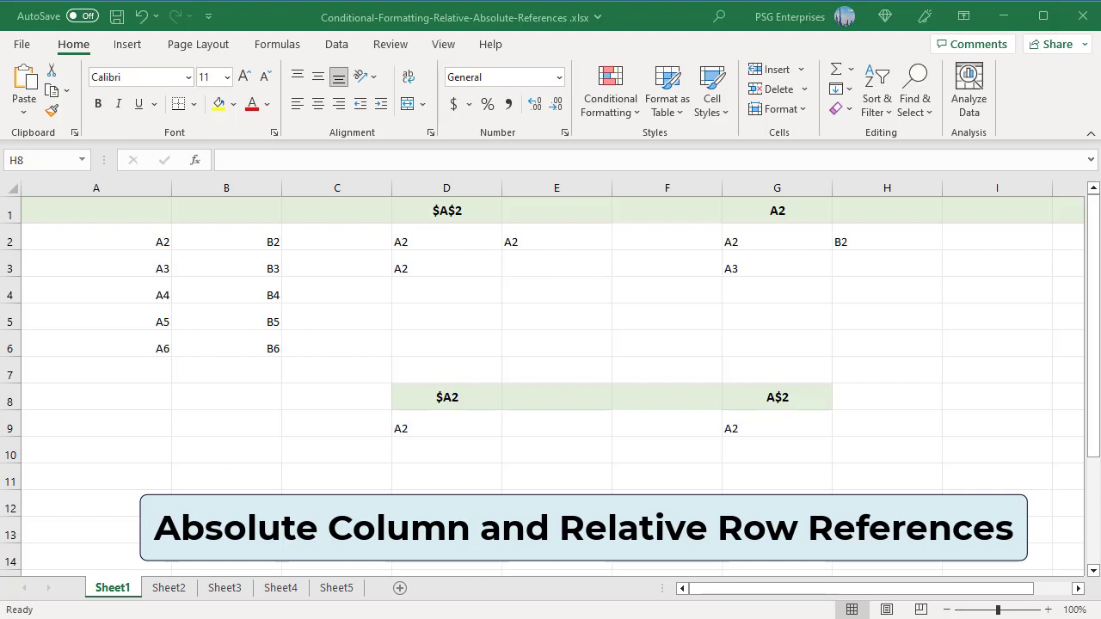
Fill D9's =$A2 formula down into D10, confirming it becomes =$A3.
left_click(442, 429)
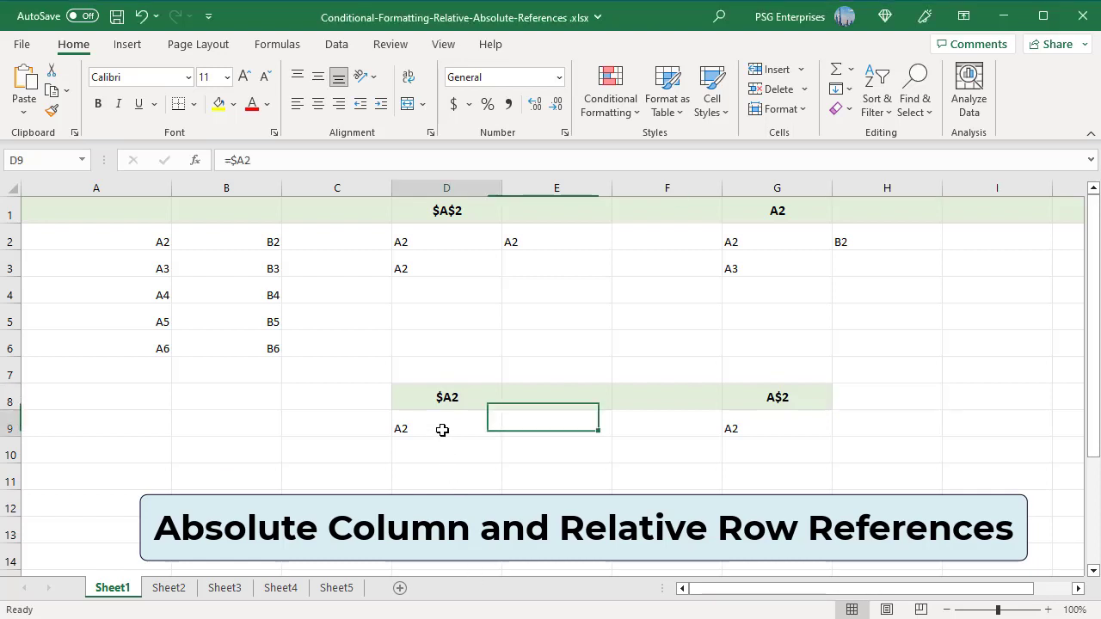
left_click_drag(504, 437, 504, 456)
double_click(447, 450)
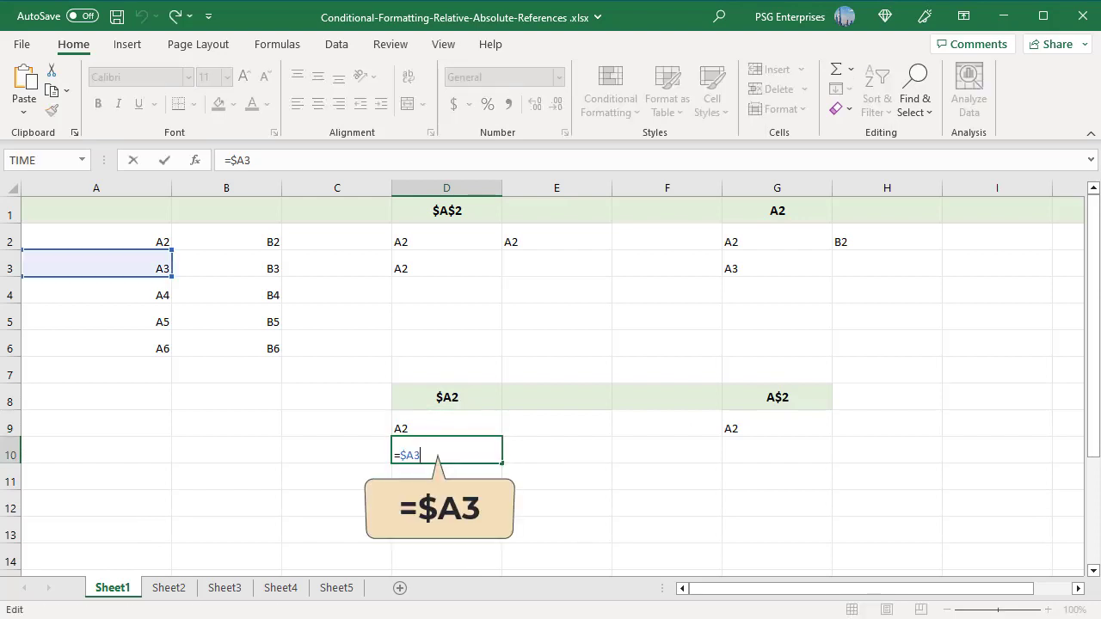
key("Escape")
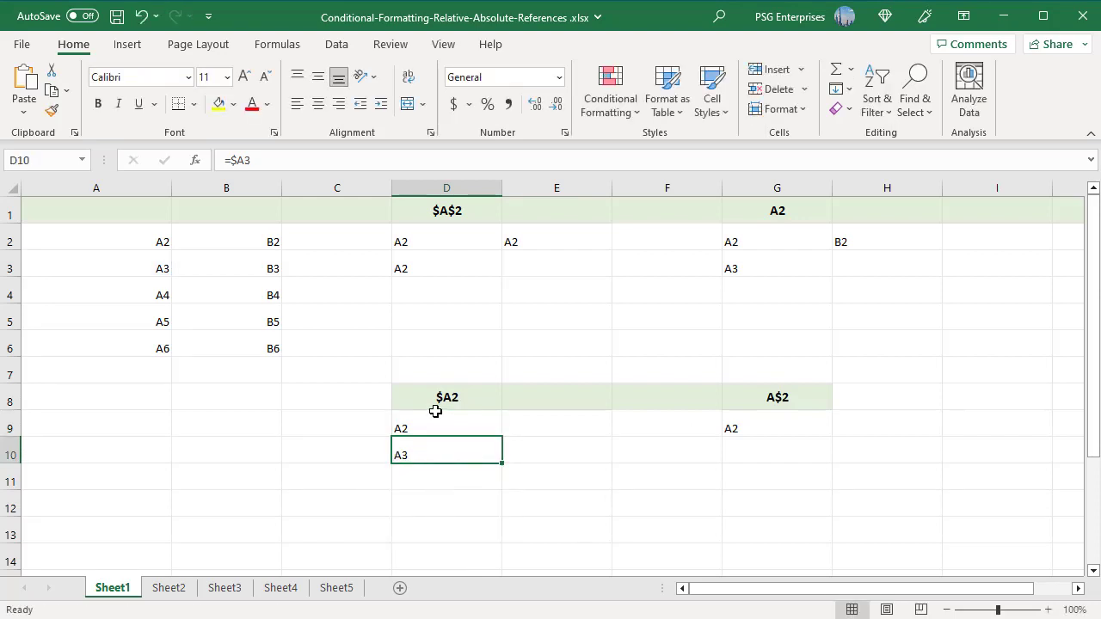
Fill D9's formula right into E9, confirming it still reads =$A2.
left_click(439, 423)
left_click_drag(502, 436, 582, 431)
double_click(557, 423)
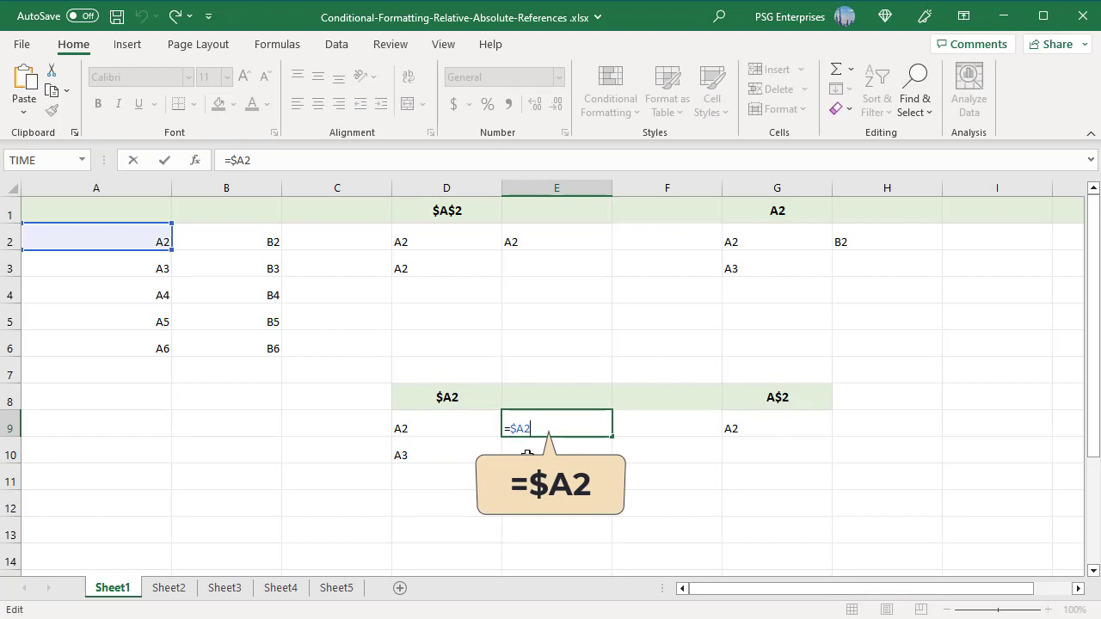
left_click(556, 509)
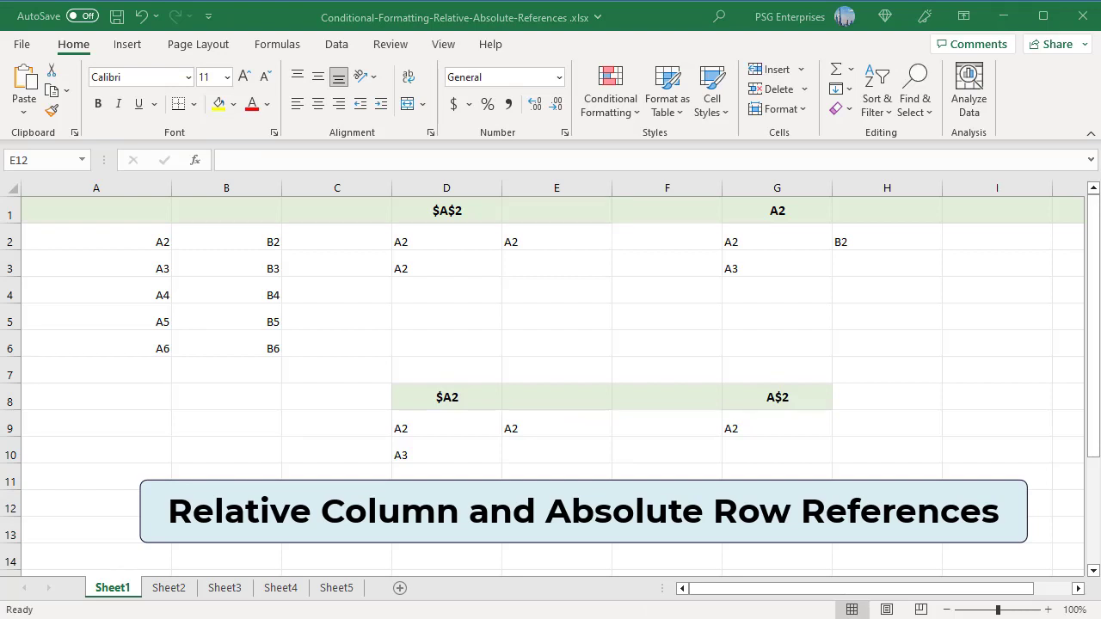
Fill G9's A$2 formula down into G10 and inspect the copied formula.
left_click(767, 426)
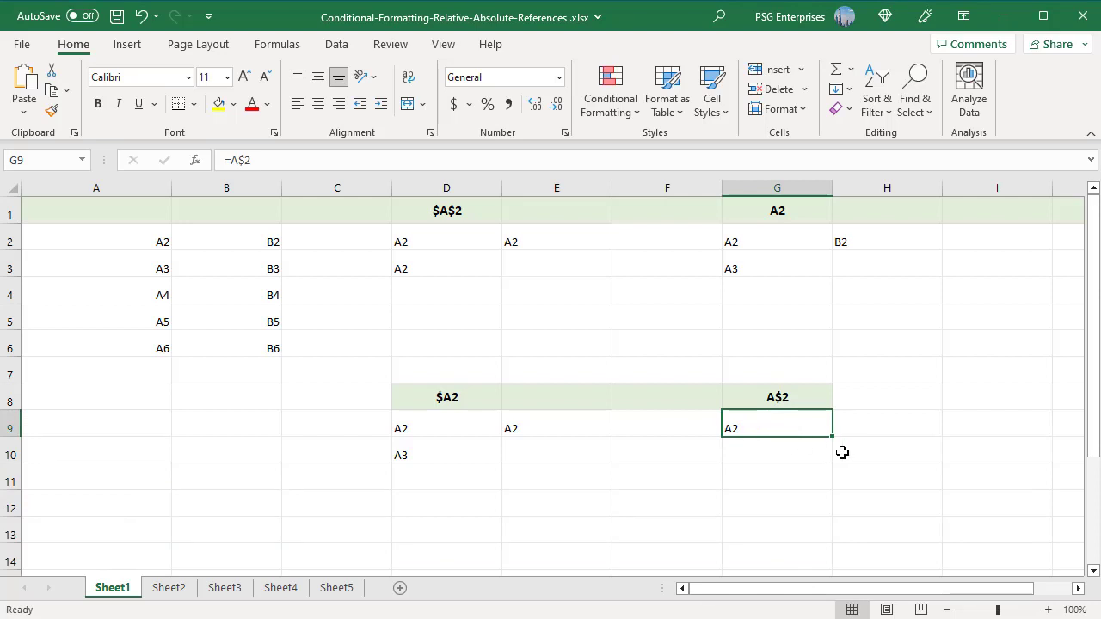
left_click_drag(830, 444, 830, 462)
double_click(784, 452)
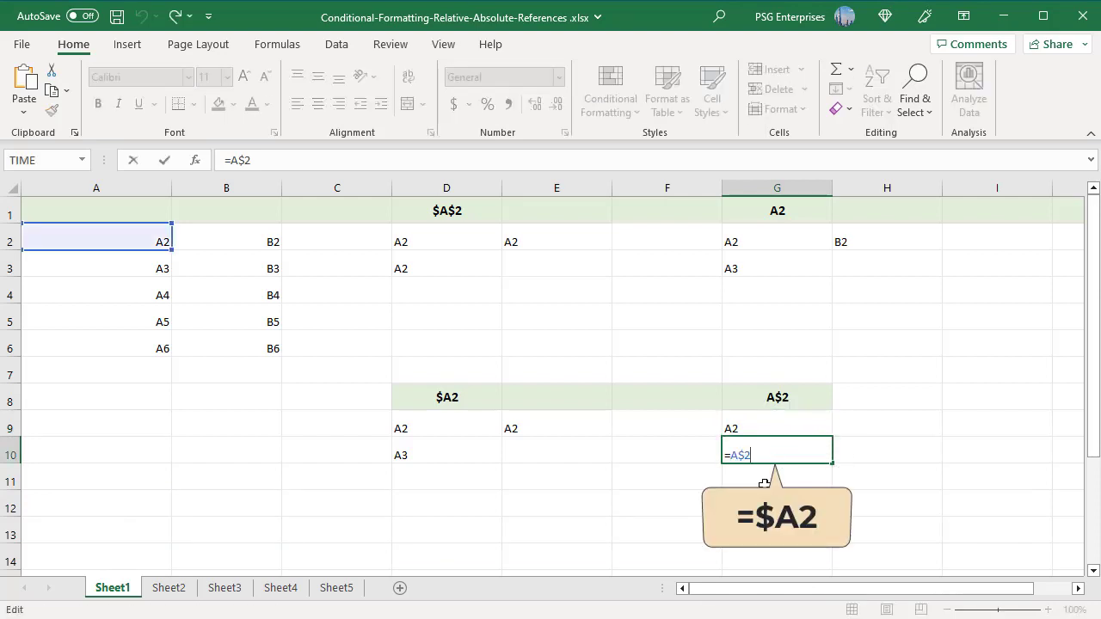
Fill G9's formula right into H9 and confirm it reads =B$2.
left_click(775, 427)
left_click_drag(832, 437, 909, 430)
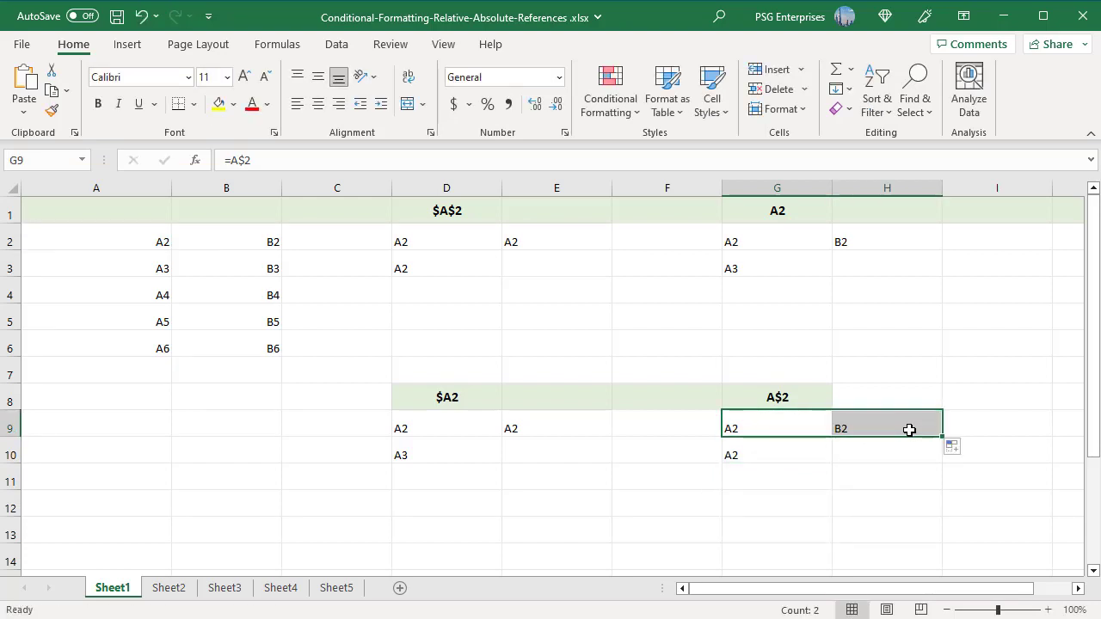
double_click(909, 430)
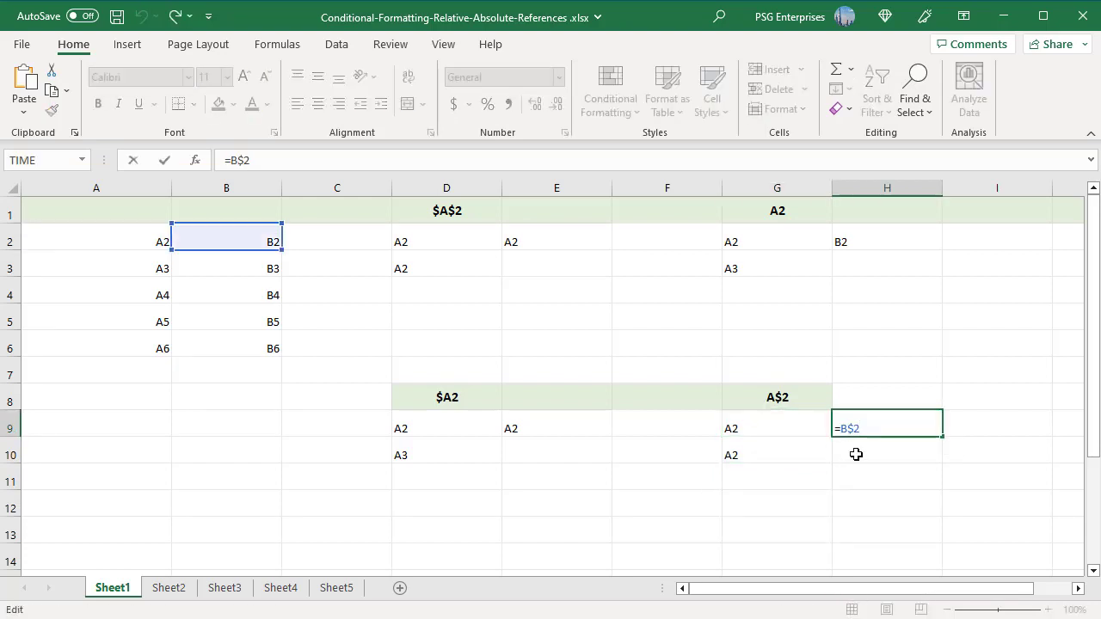
left_click(997, 509)
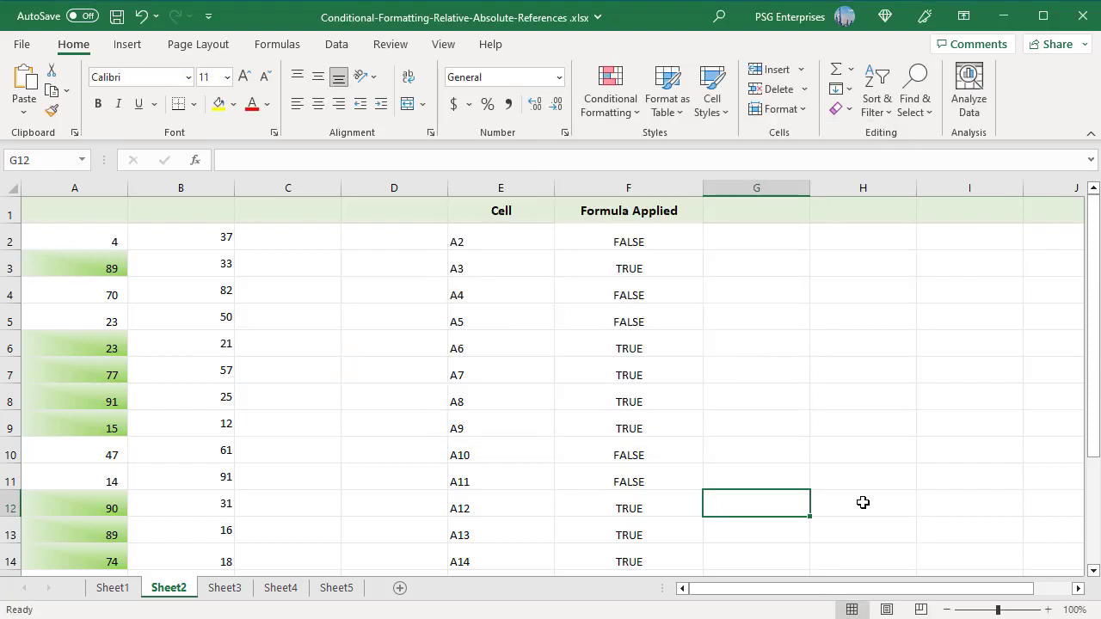
Inspect F2 and F3, confirming =$A2>$B2 and =$A3>$B3 return FALSE and TRUE.
double_click(628, 241)
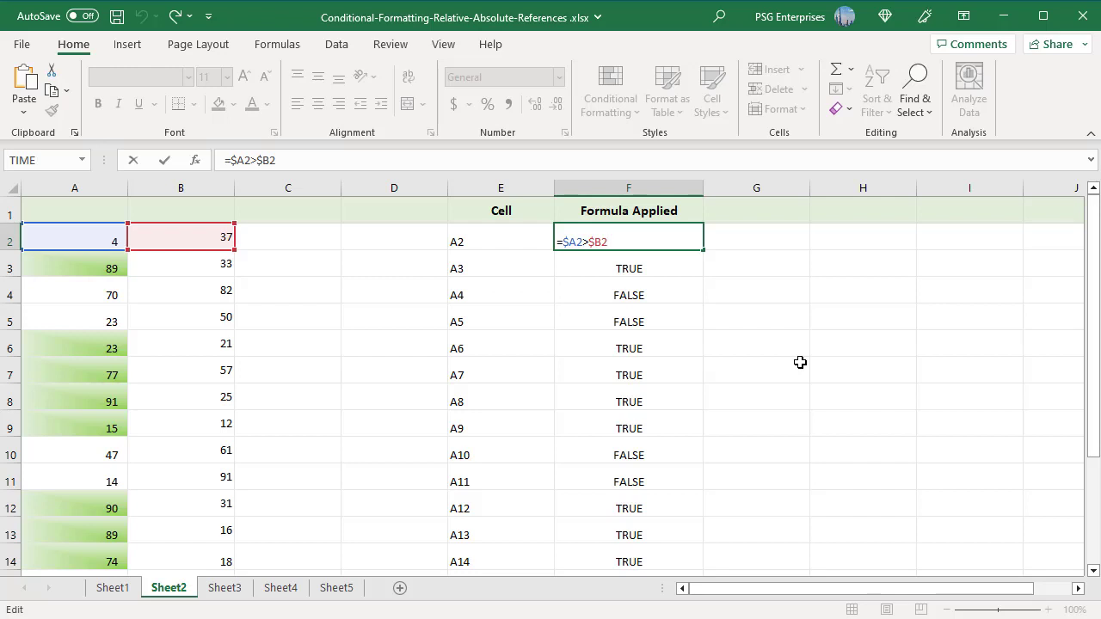
left_click(679, 263)
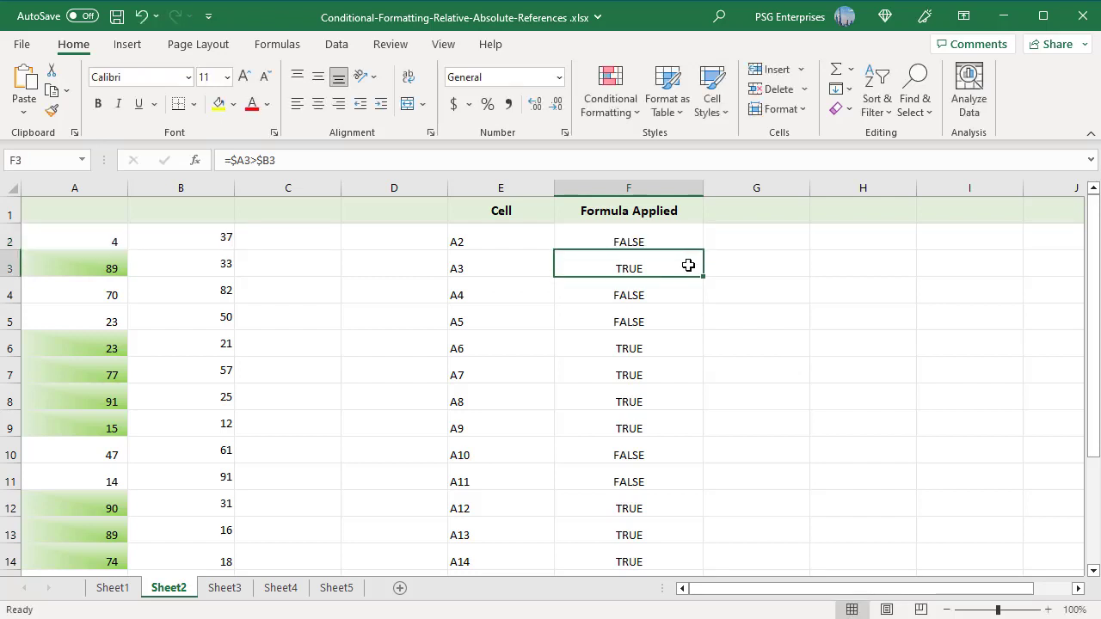
double_click(690, 266)
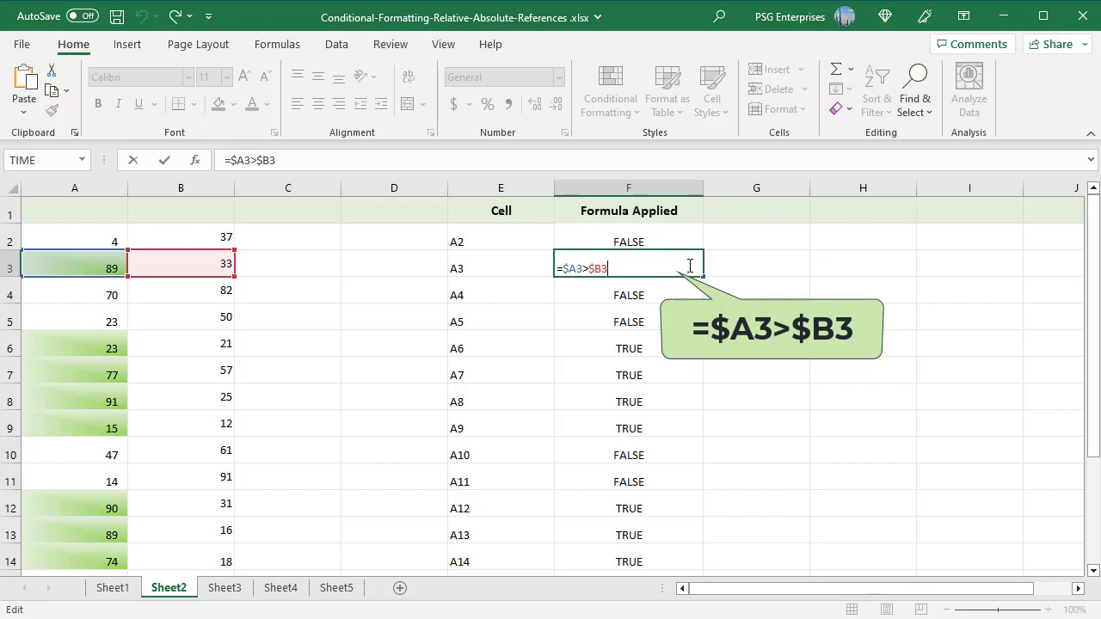
key("ctrl+Return")
left_click(741, 272)
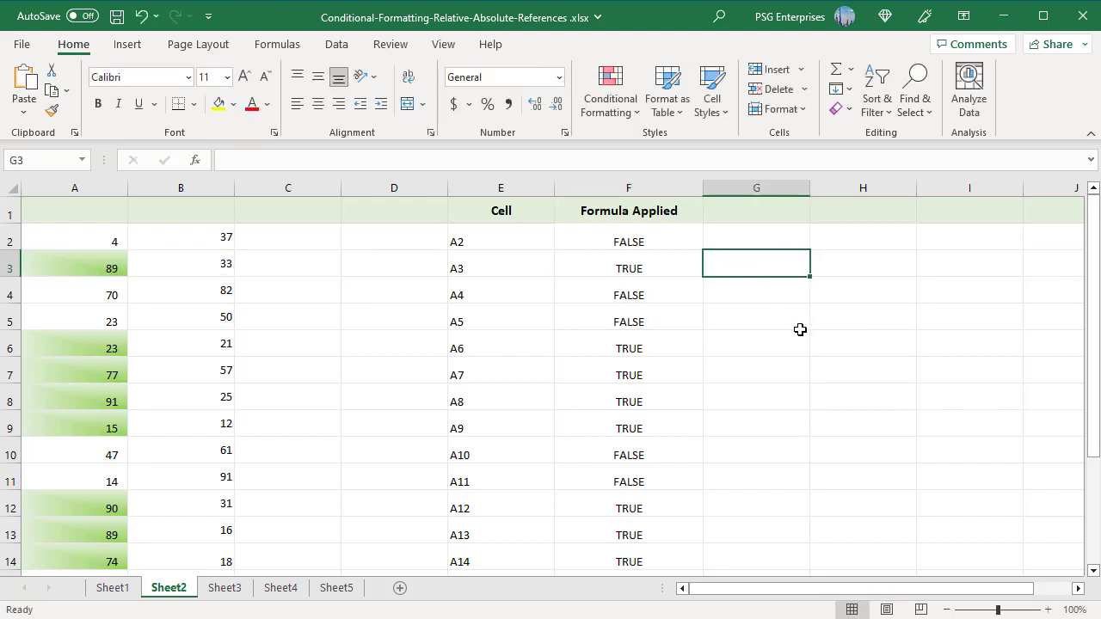
left_click(223, 588)
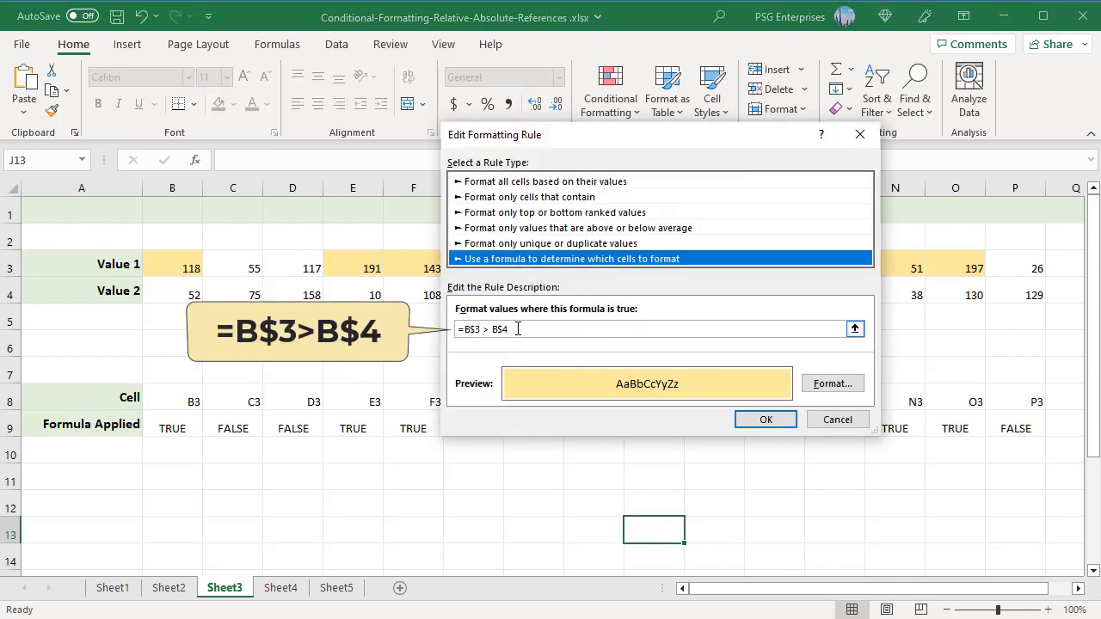
Review Sheet3's =B$3 > B$4 rule in the Edit Formatting Rule dialog.
left_click(654, 328)
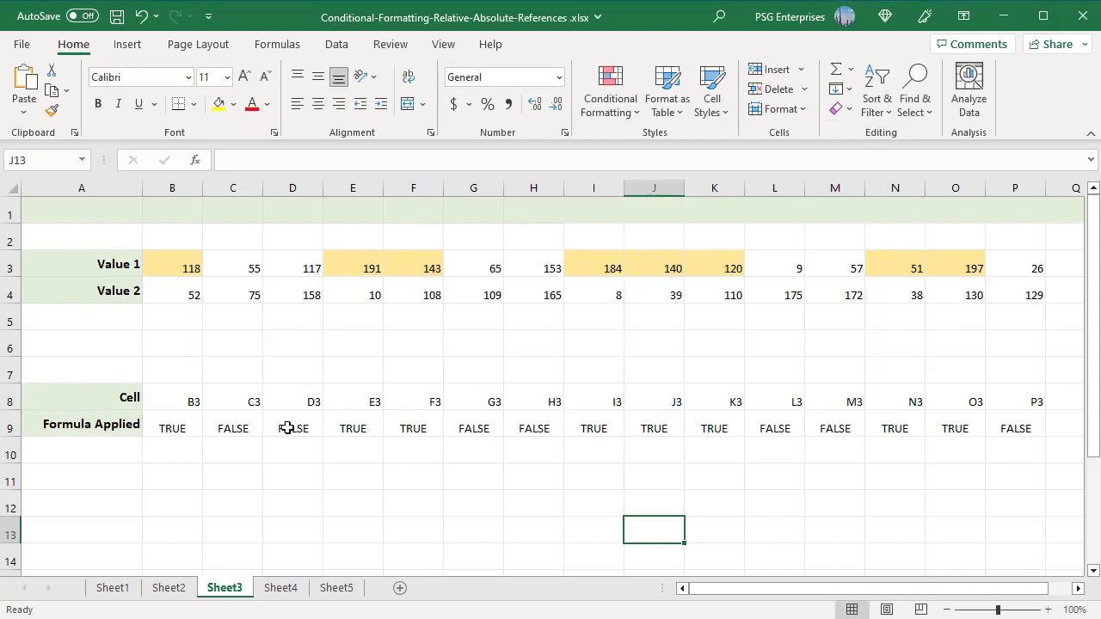
left_click(182, 430)
double_click(191, 424)
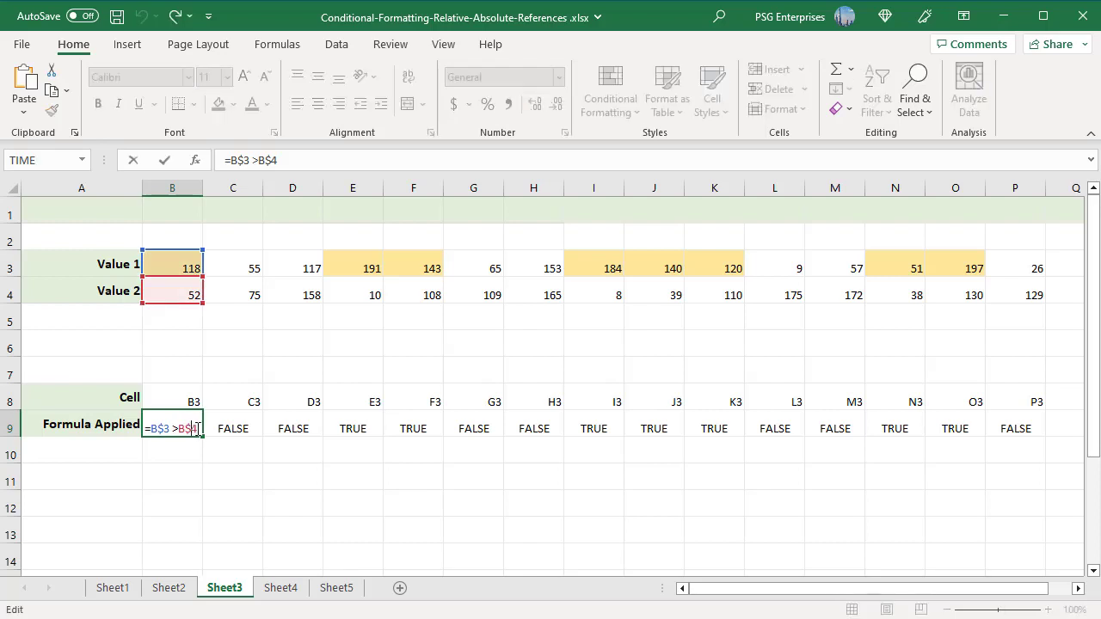
key("Escape")
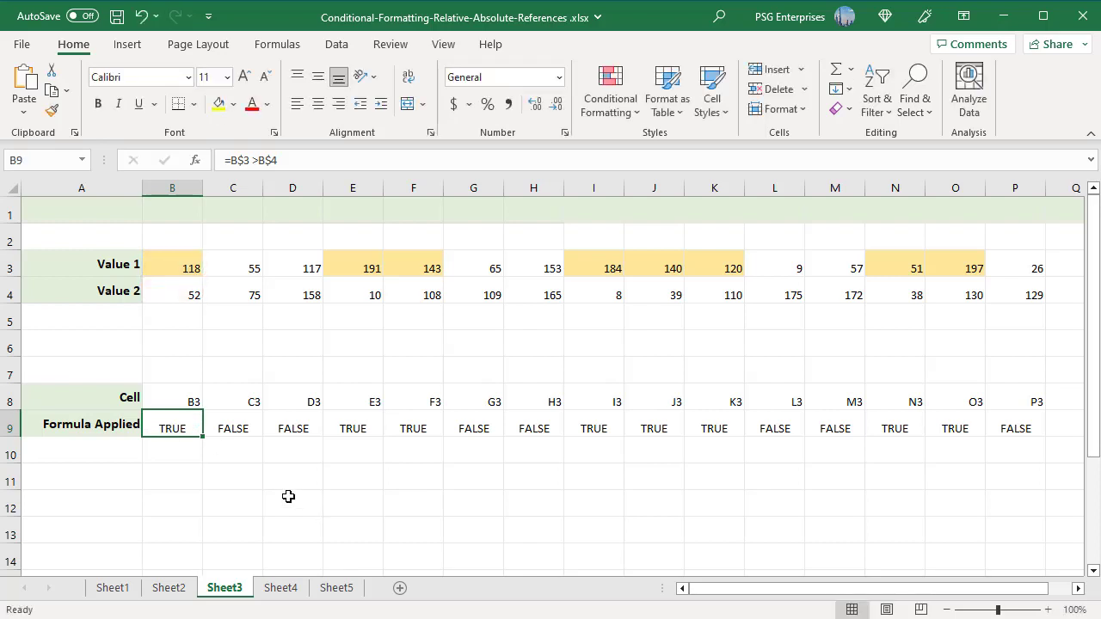
double_click(249, 427)
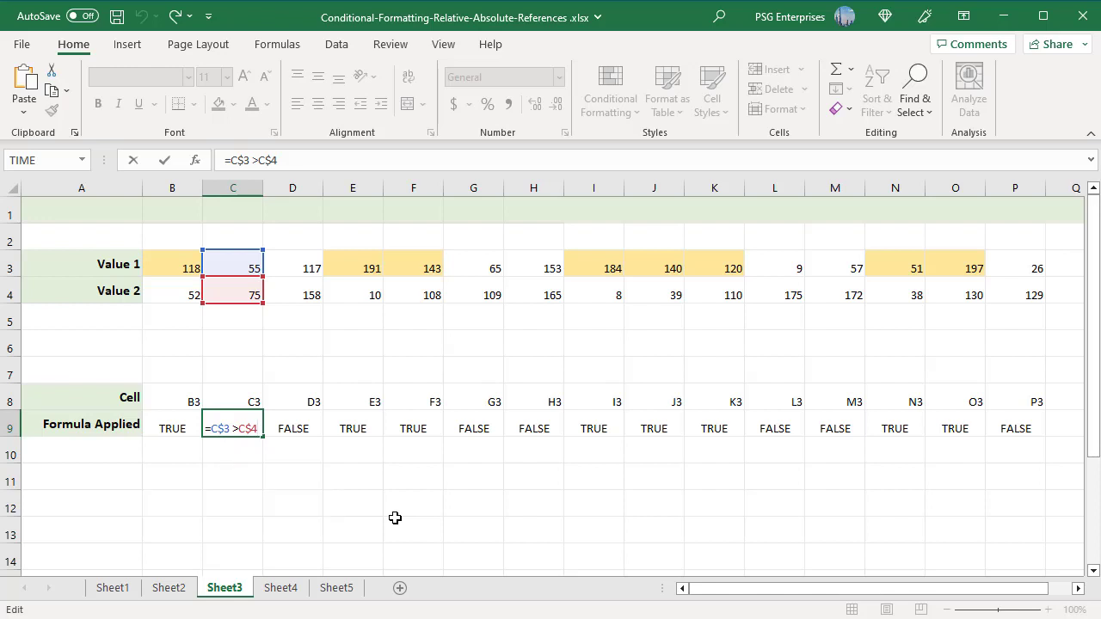
key("ctrl+Return")
left_click(395, 520)
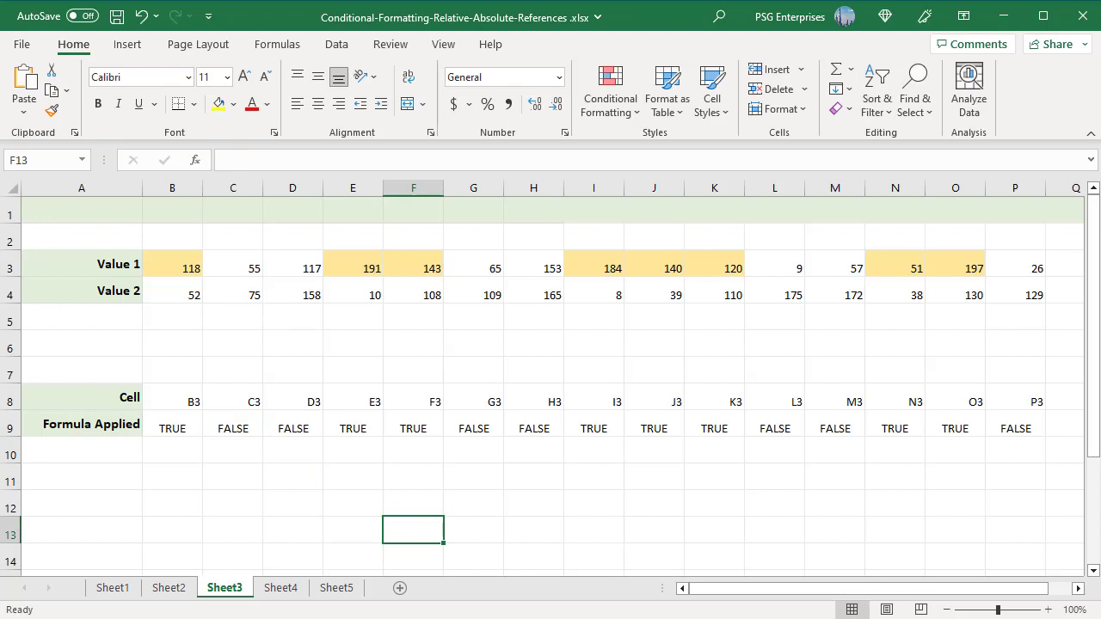
On Sheet4, review the =$A2>$B$2 formatting rule and accept it.
left_click(280, 588)
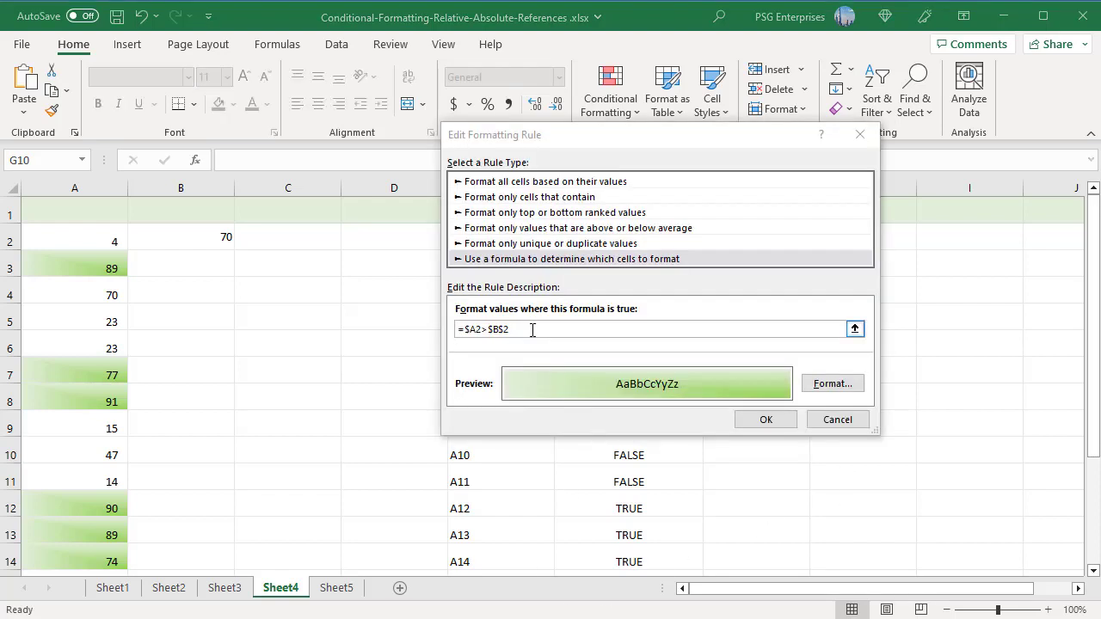
left_click(534, 328)
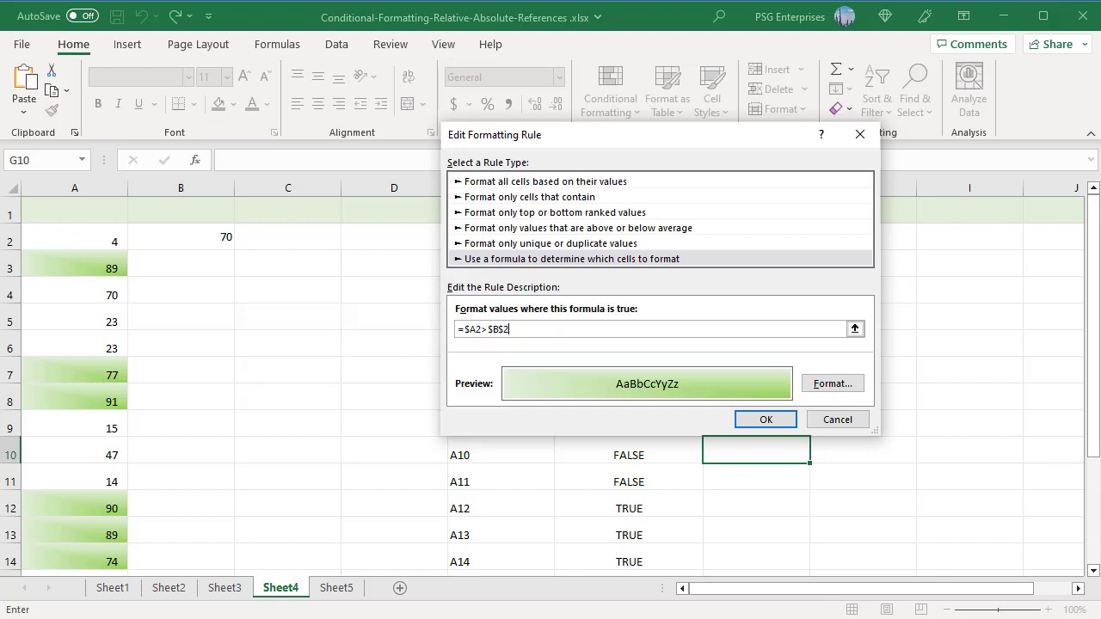
left_click(766, 420)
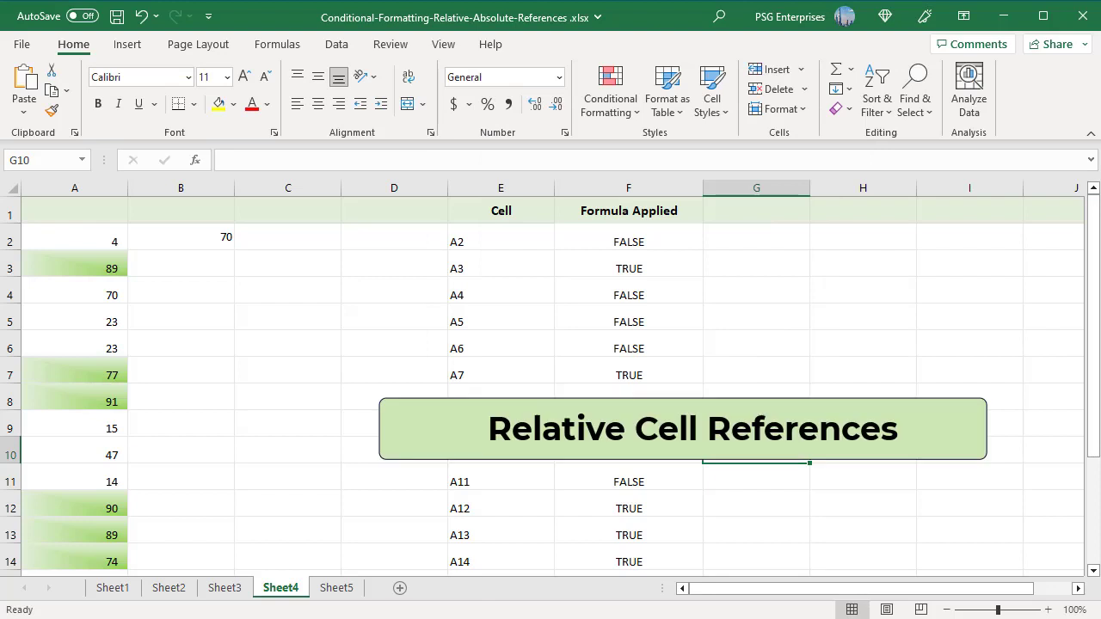